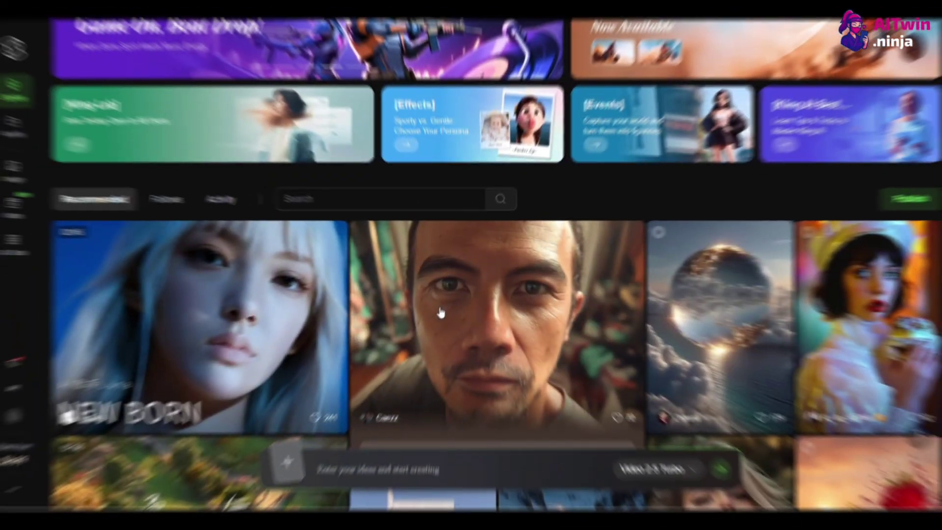
# Generate a 9:16 image of a seated businesswoman in a navy suit from the pasted prompt.
pyautogui.scroll(-3, 442, 311)
pyautogui.scroll(1, 599, 316)
pyautogui.scroll(3, 599, 315)
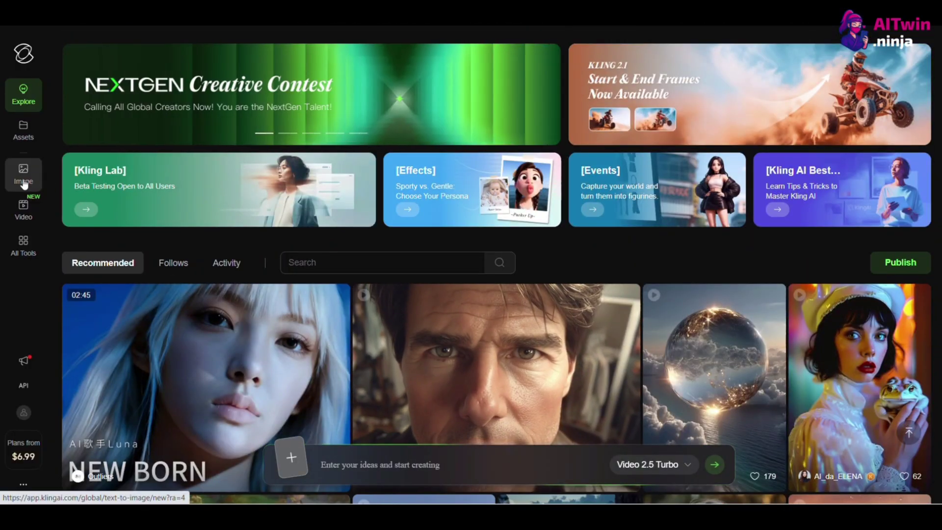
pyautogui.click(23, 185)
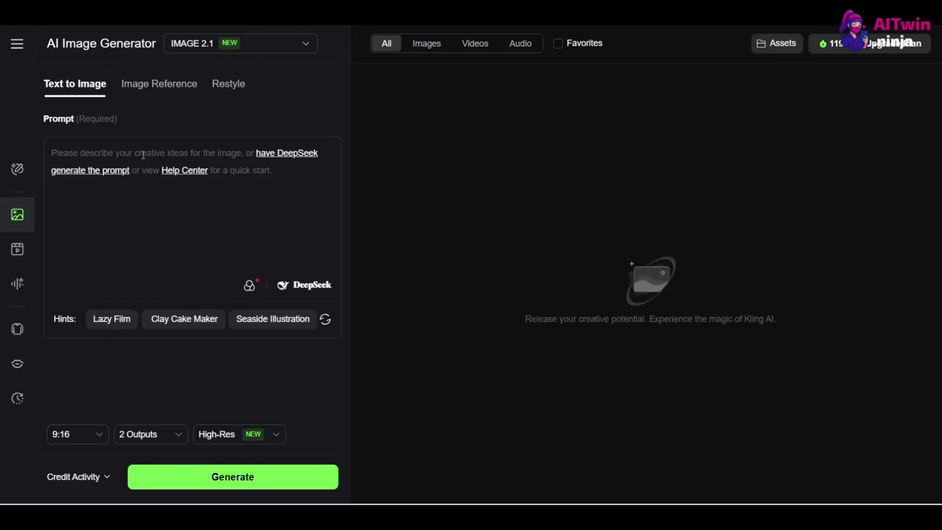
pyautogui.write('Professional European woman sitting calmly, direct eye contact with camera, studio lighting, realistic face')
pyautogui.click(248, 465)
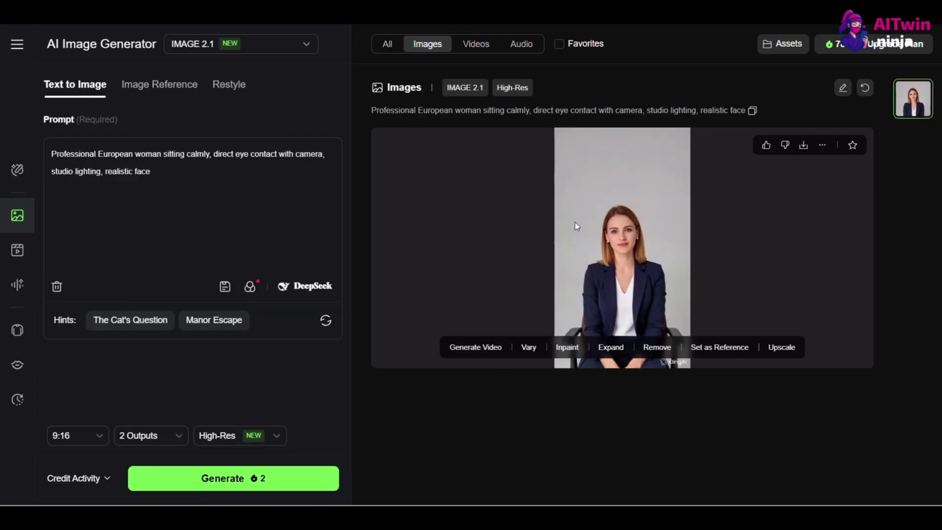
# Set the generated seated businesswoman image from history as the Image to Video start frame.
pyautogui.click(18, 251)
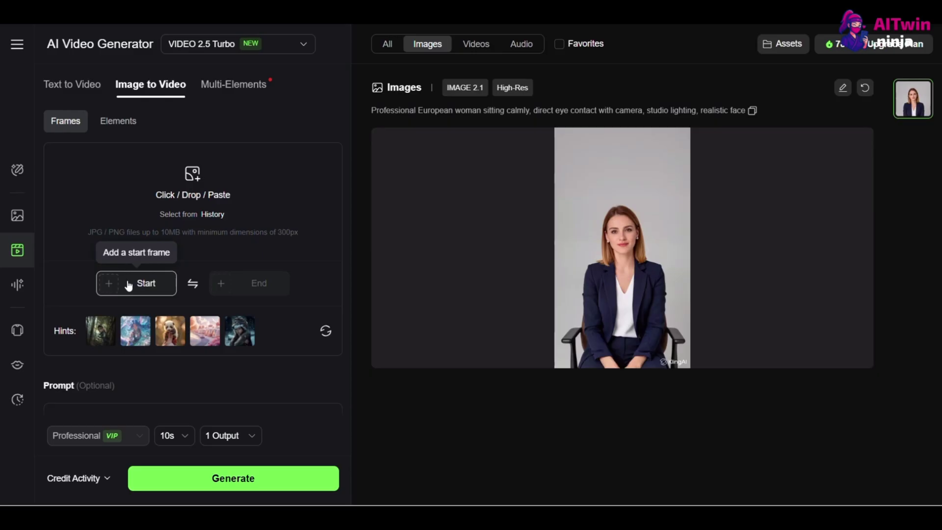
pyautogui.moveTo(130, 282)
pyautogui.click(153, 340)
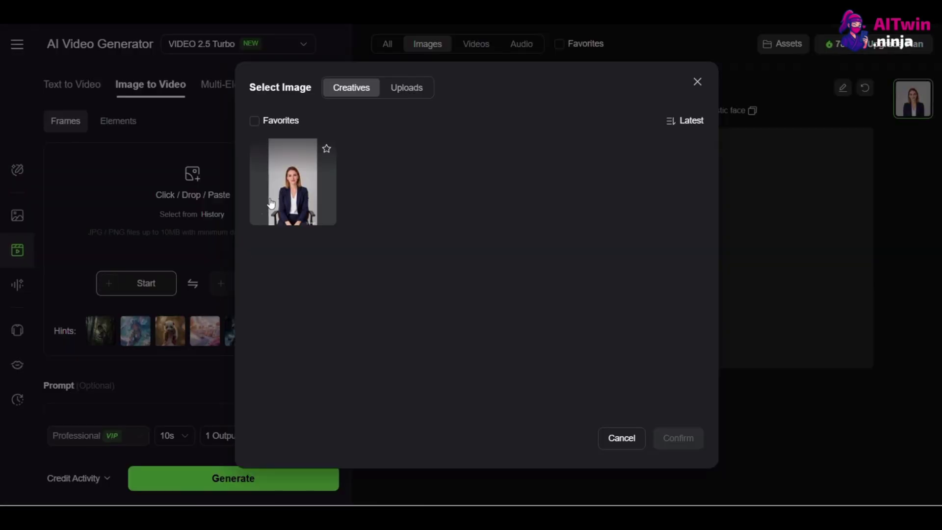
pyautogui.click(270, 204)
pyautogui.click(679, 438)
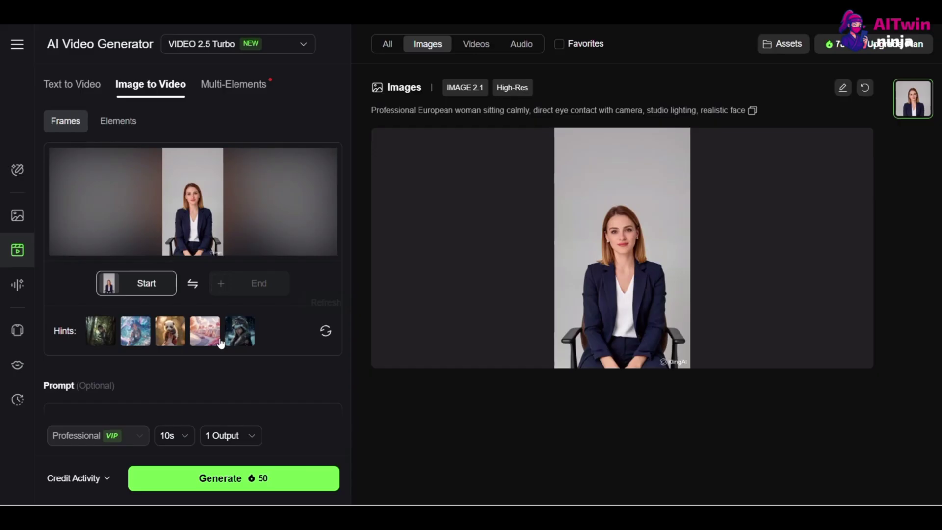
# Select the businesswoman description in the video prompt box.
pyautogui.scroll(-1, 220, 343)
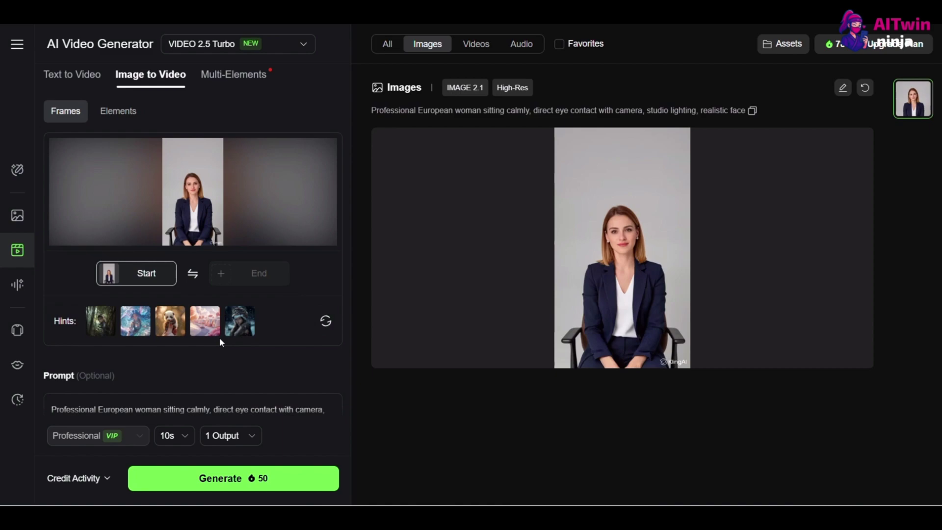
pyautogui.scroll(-2, 219, 337)
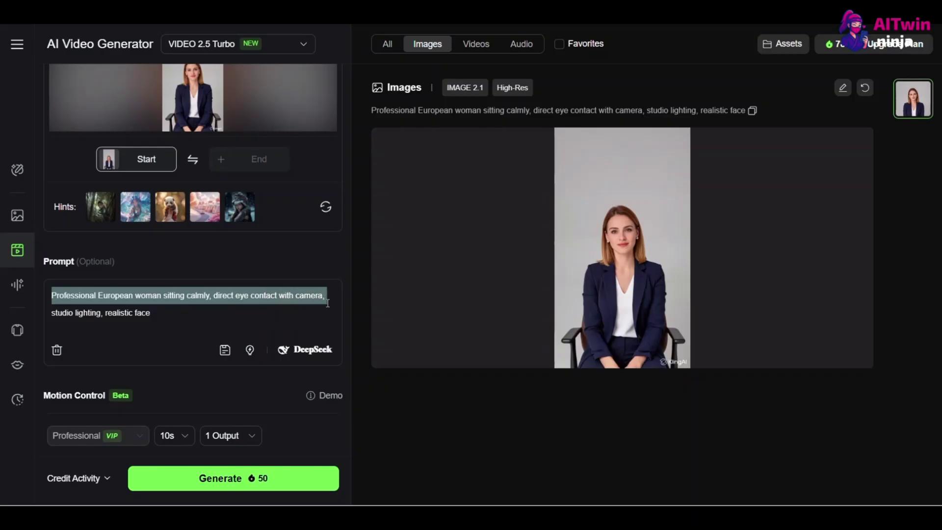
pyautogui.moveTo(328, 303); pyautogui.dragTo(195, 309)
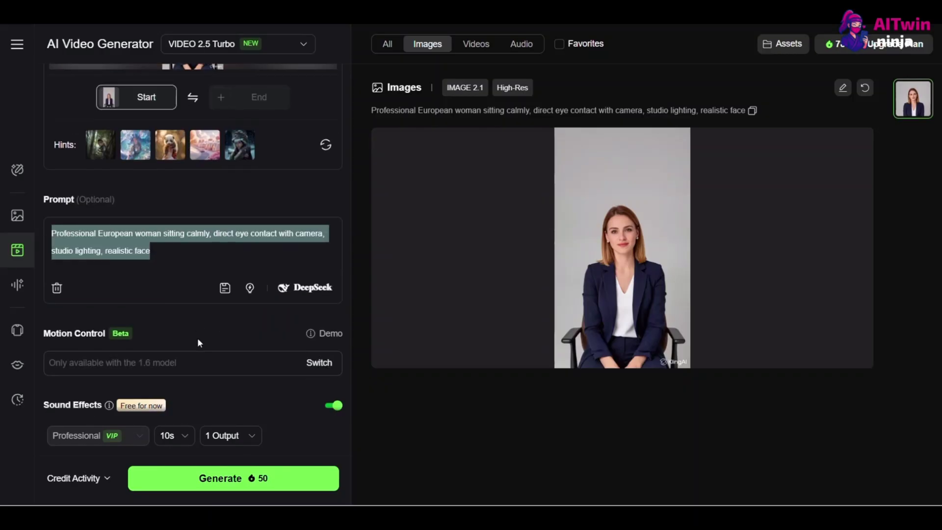
# Paste a negative prompt against warping, distortion, blur and animation.
pyautogui.scroll(-3, 143, 272)
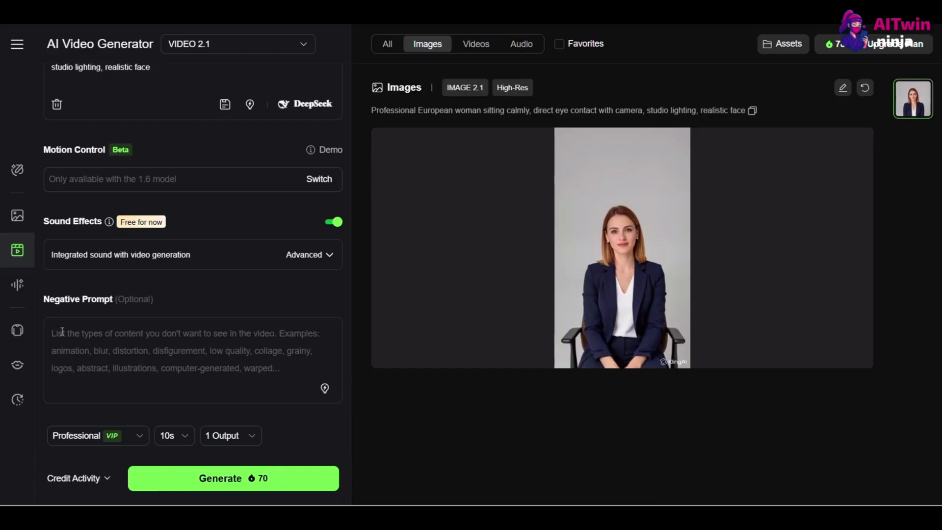
pyautogui.write("warped, distortion, blurry, animation'.")
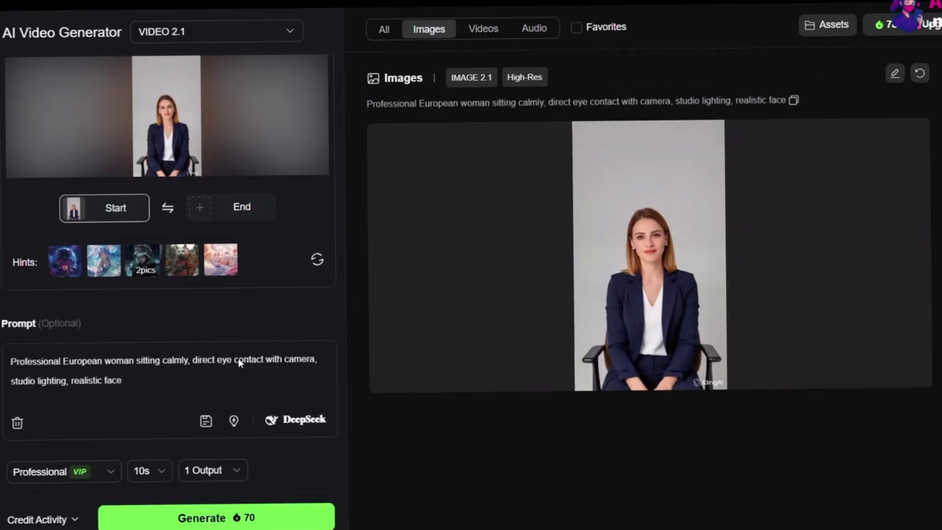
pyautogui.scroll(-7, 171, 224)
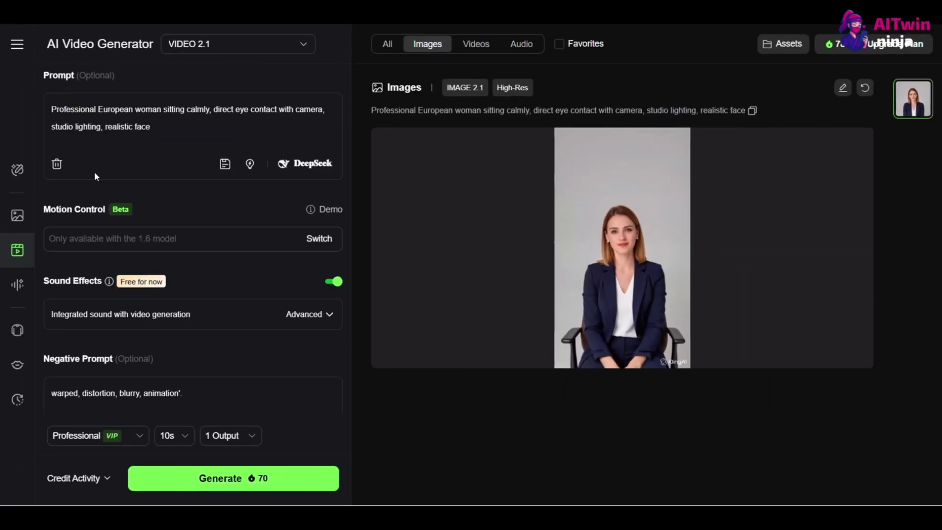
pyautogui.scroll(-1, 109, 337)
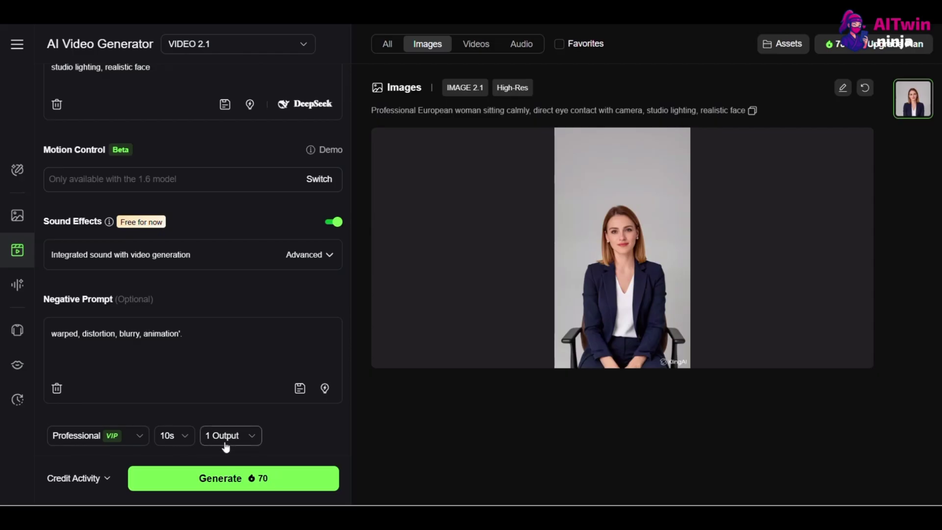
# Switch the video to Standard mode and keep the length at 10 seconds.
pyautogui.click(141, 437)
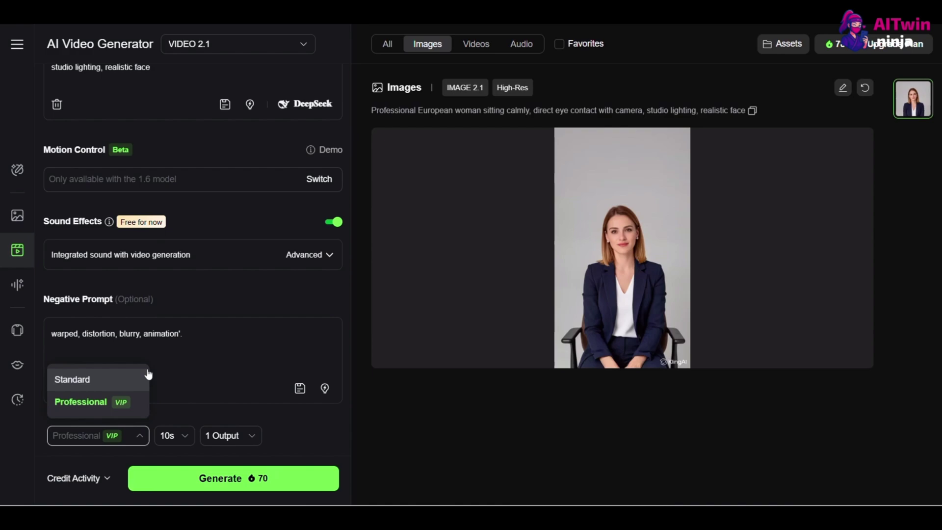
pyautogui.click(75, 380)
pyautogui.click(182, 435)
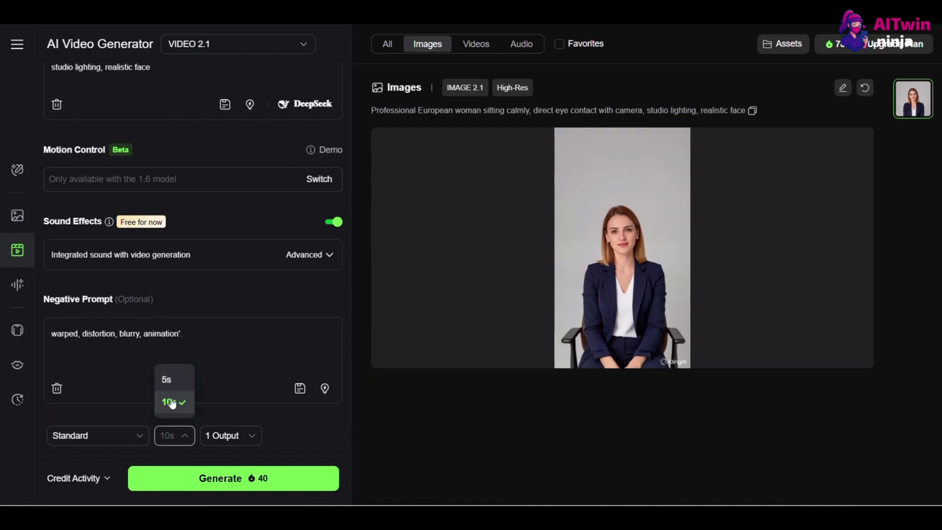
pyautogui.click(246, 436)
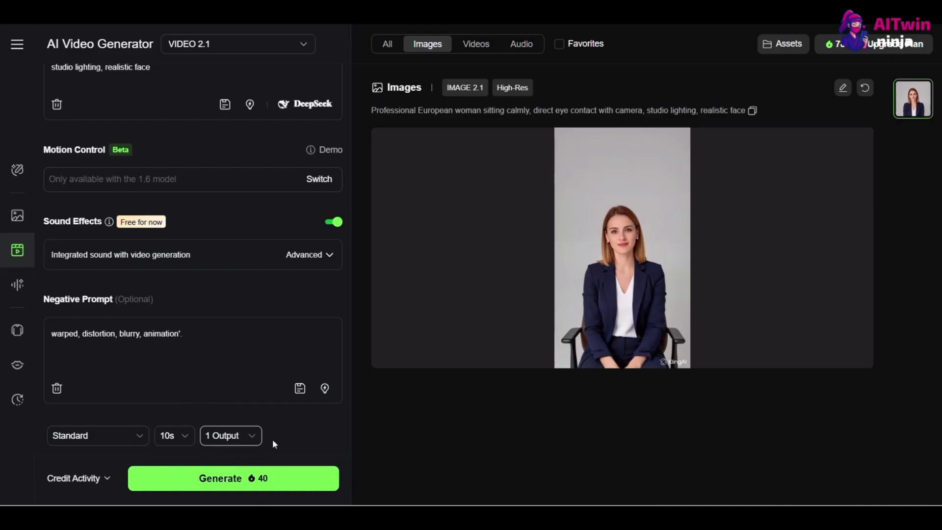
pyautogui.moveTo(618, 239)
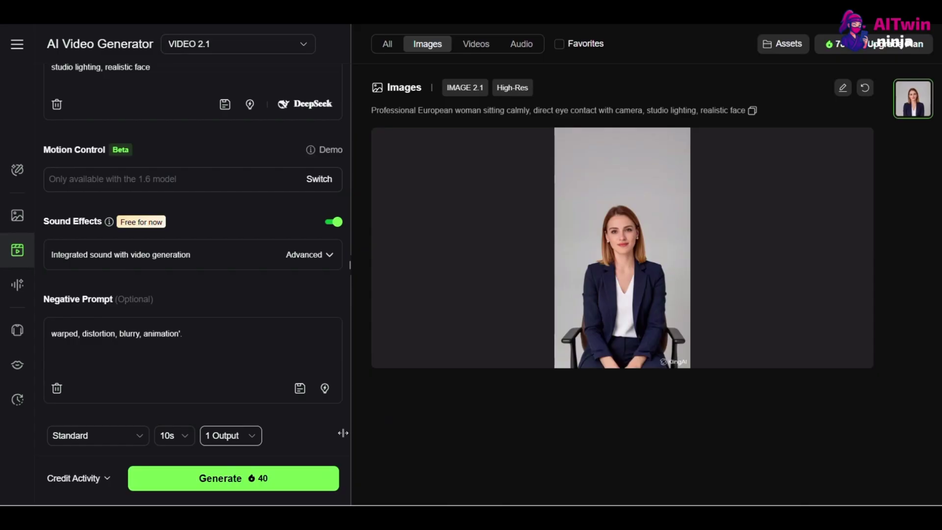
pyautogui.scroll(5, 277, 325)
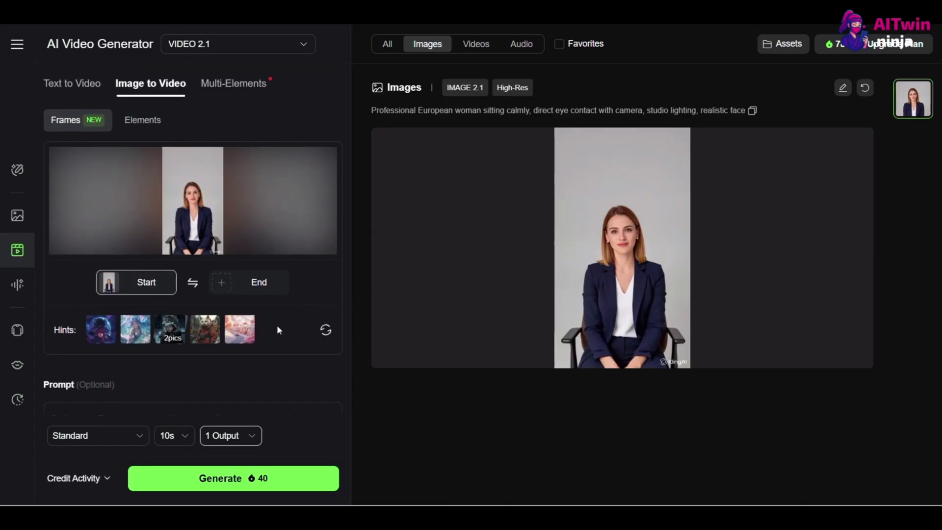
pyautogui.scroll(-5, 276, 325)
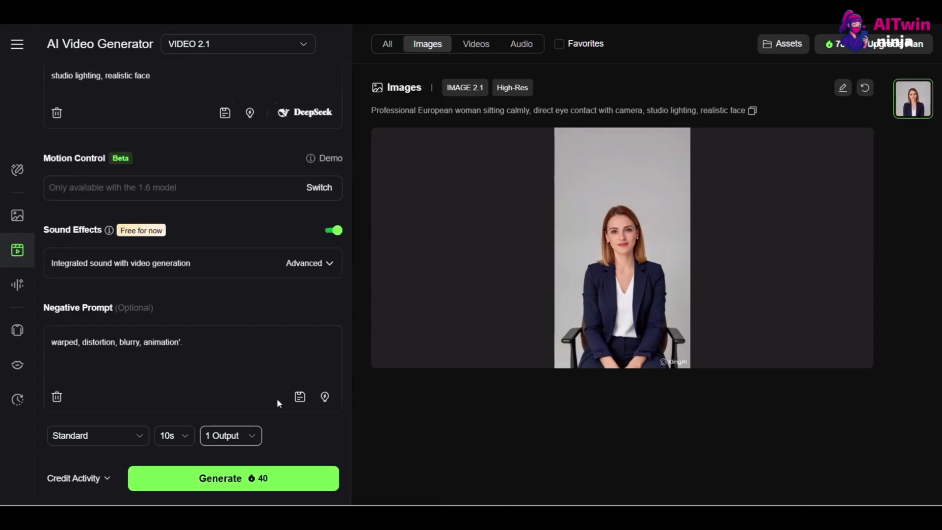
pyautogui.scroll(4, 277, 399)
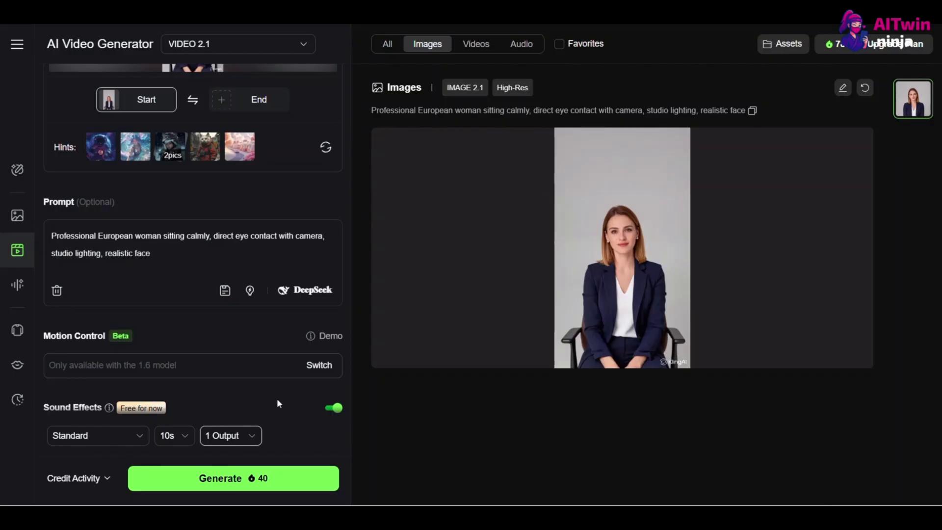
pyautogui.scroll(-4, 277, 399)
pyautogui.click(243, 474)
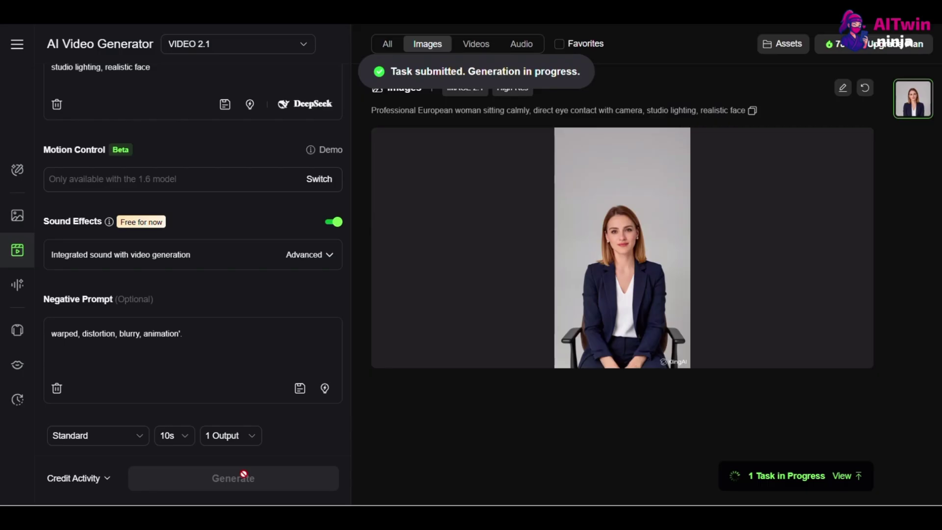
pyautogui.click(793, 476)
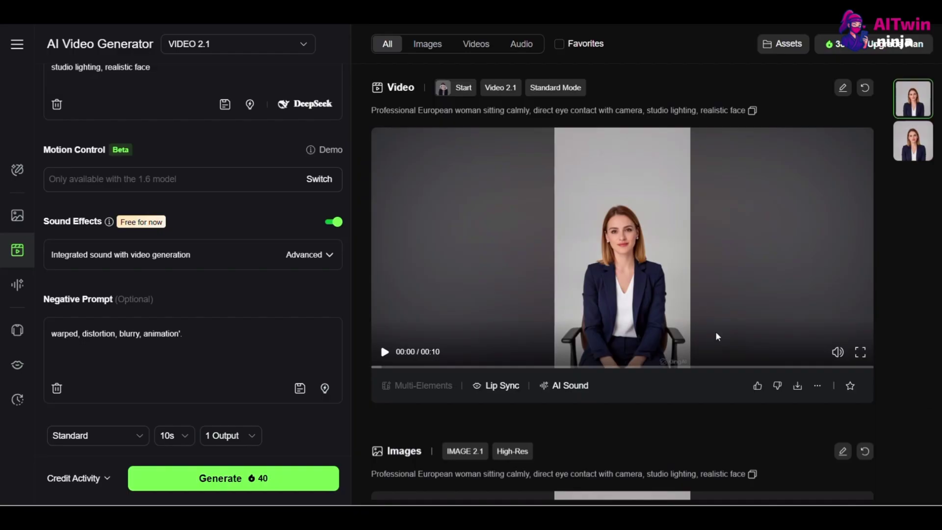
pyautogui.click(384, 352)
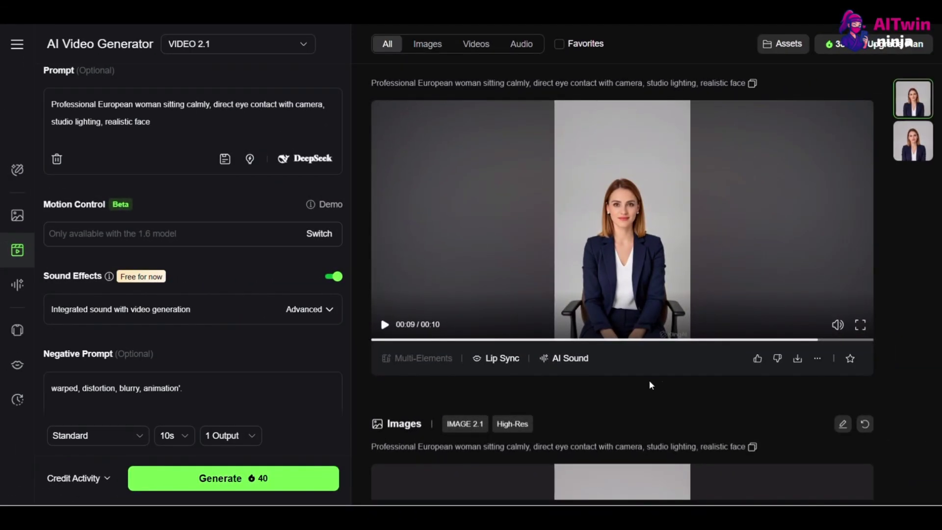
# Open the Lip Sync editor for the 10-second businesswoman video.
pyautogui.click(500, 357)
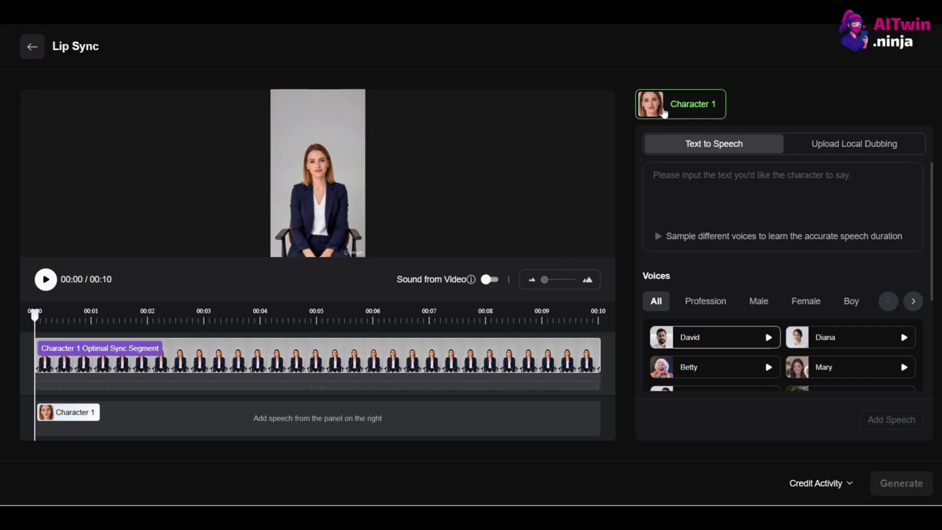
pyautogui.scroll(-3, 778, 248)
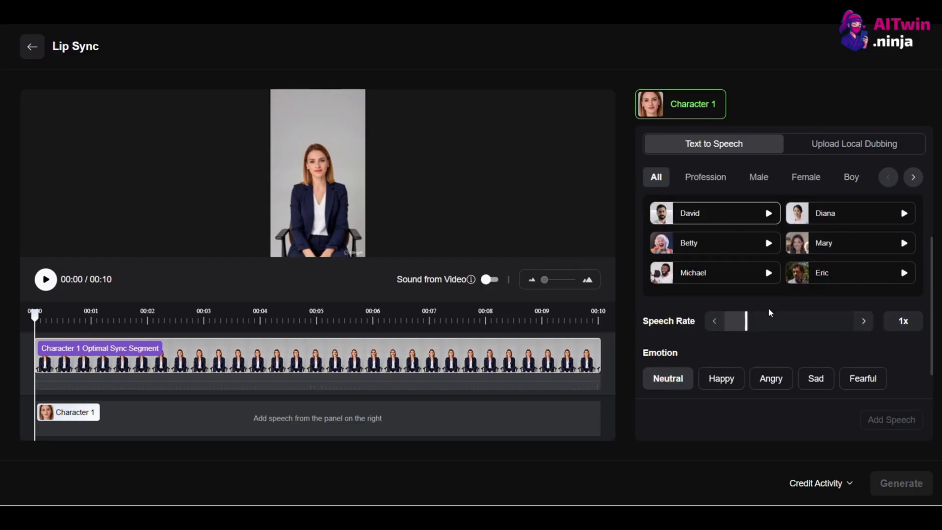
pyautogui.scroll(3, 755, 314)
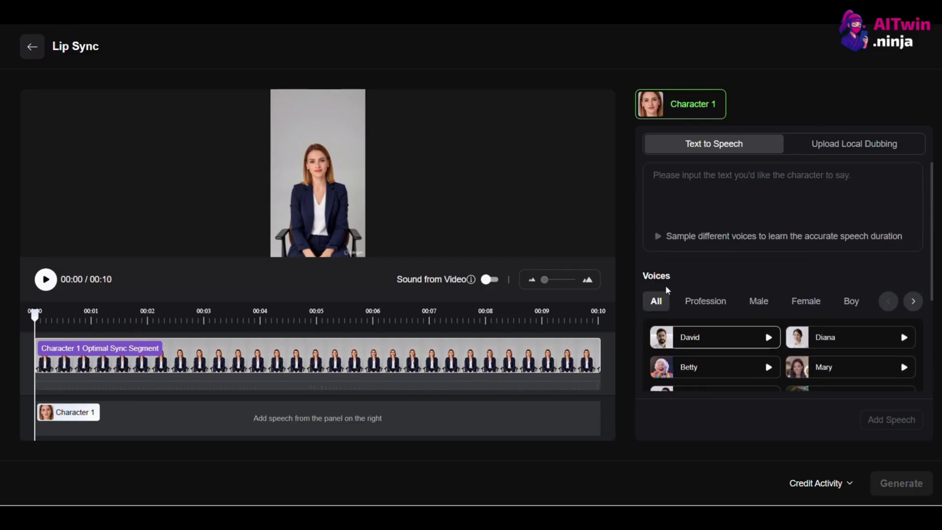
pyautogui.moveTo(421, 283)
# Move the playhead to about 00:08 and zoom the browser out and back.
pyautogui.moveTo(192, 325); pyautogui.dragTo(27, 314)
pyautogui.hotkey('ctrl', '-')
pyautogui.hotkey('ctrl', '-')
pyautogui.hotkey('ctrl', '-')
pyautogui.hotkey('ctrl', '-')
pyautogui.hotkey('ctrl', '-')
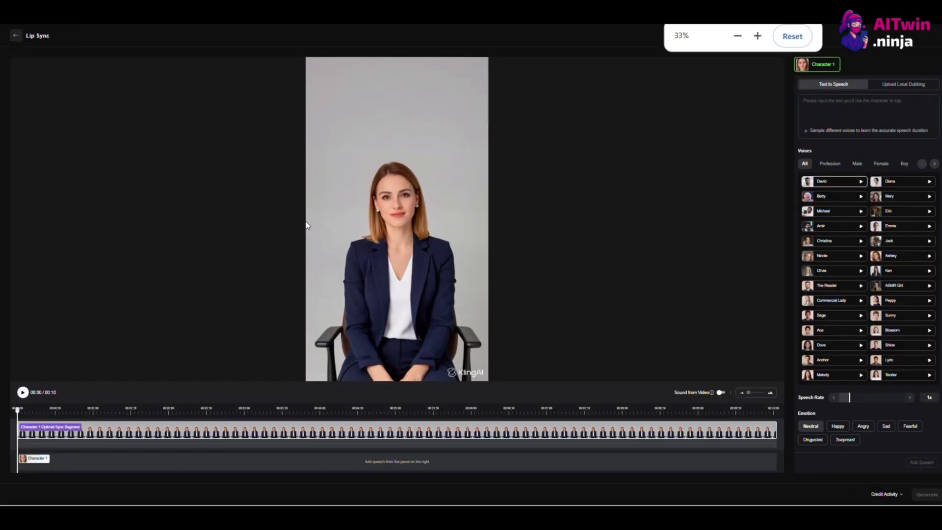
pyautogui.hotkey('ctrl', '-')
pyautogui.hotkey('ctrl', '-')
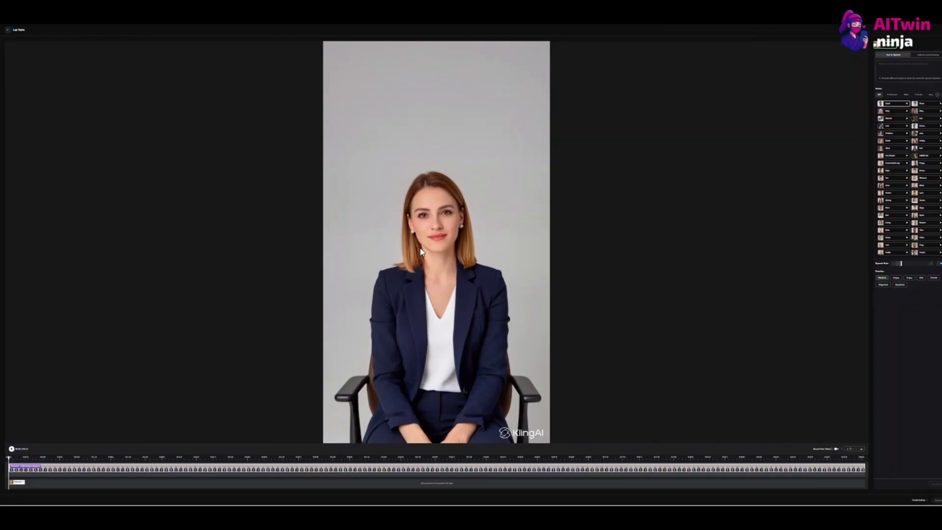
pyautogui.hotkey('ctrl', '+')
pyautogui.hotkey('ctrl', '+')
pyautogui.hotkey('ctrl', '+')
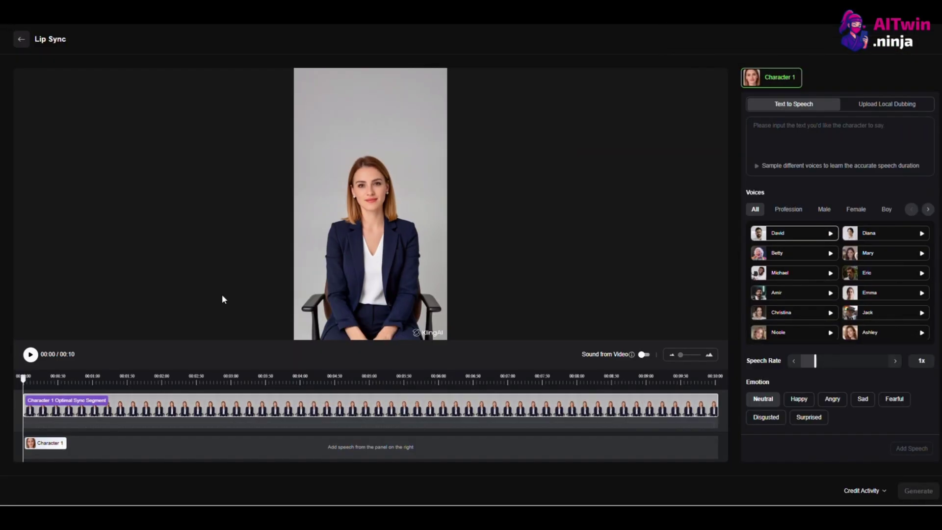
pyautogui.hotkey('ctrl', '+')
pyautogui.hotkey('ctrl', '+')
pyautogui.hotkey('ctrl', '+')
pyautogui.hotkey('ctrl', '+')
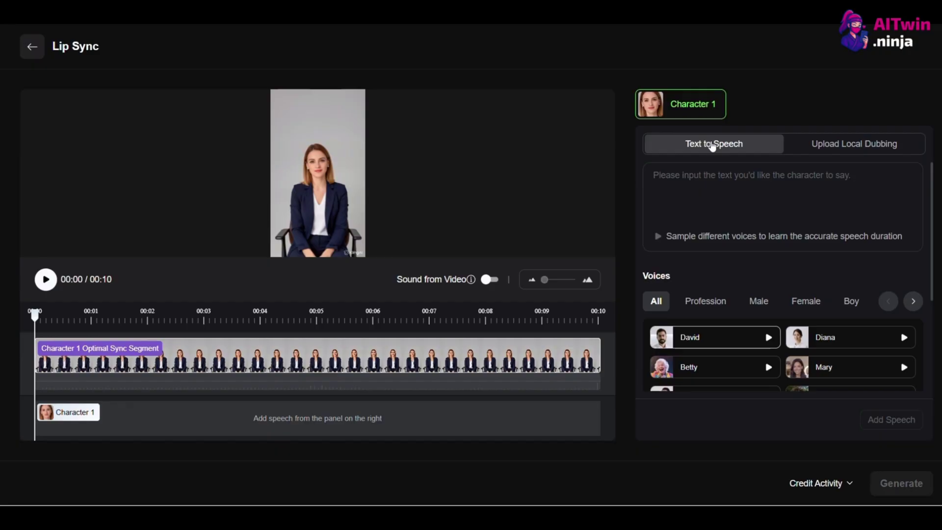
# Upload last.mp3 as local dubbing and add it as Character 1's speech clip.
pyautogui.click(834, 147)
pyautogui.click(801, 252)
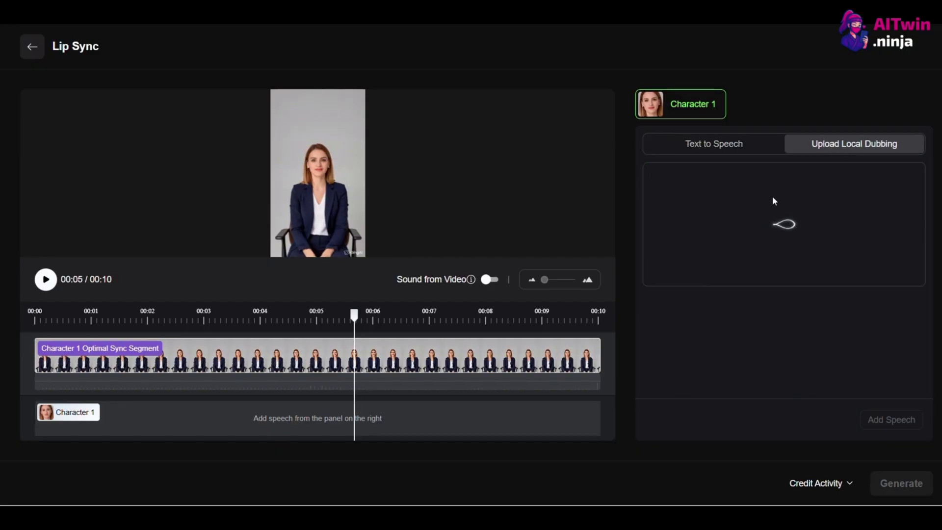
pyautogui.click(892, 419)
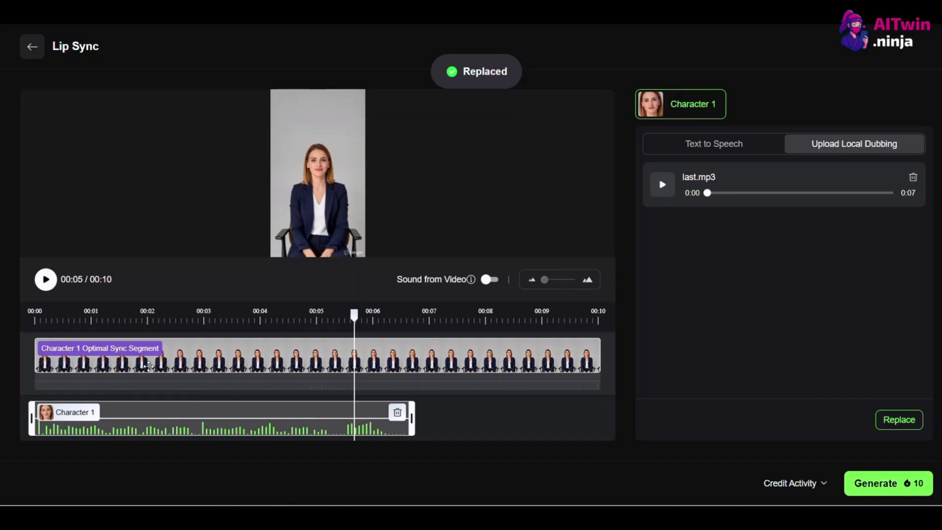
pyautogui.moveTo(160, 425); pyautogui.dragTo(215, 425)
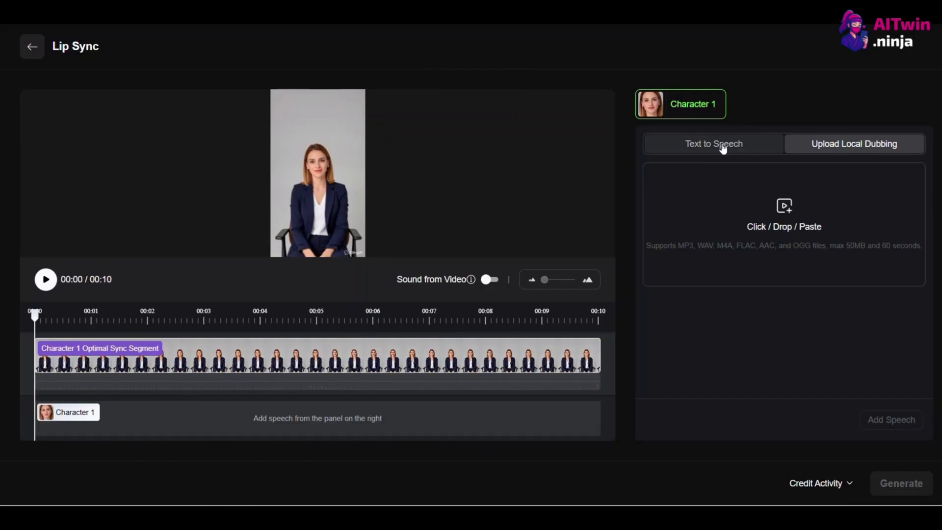
# Paste the script "Being an AI influencer isn't just about images…" into Text to Speech.
pyautogui.click(717, 144)
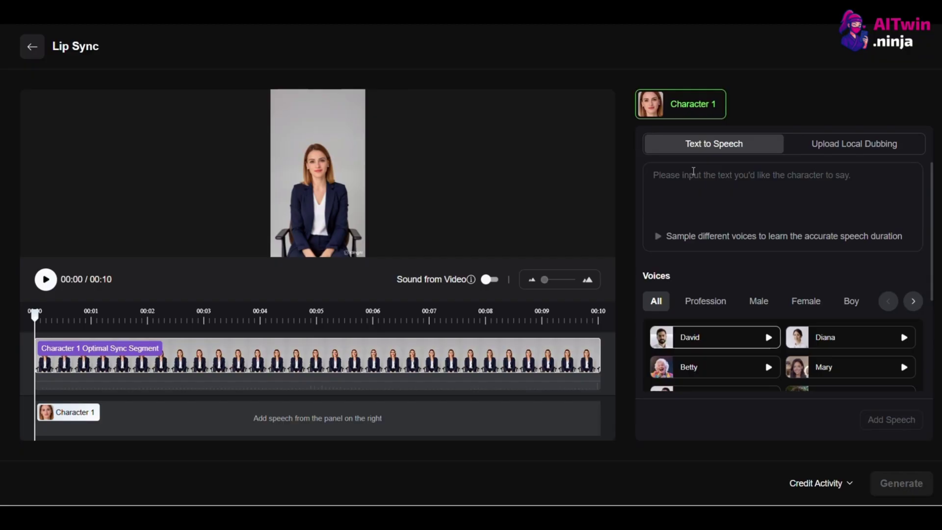
pyautogui.click(664, 175)
pyautogui.write('Being an AI influencer isn’t just about images—it’s about creating worlds people want to step into.')
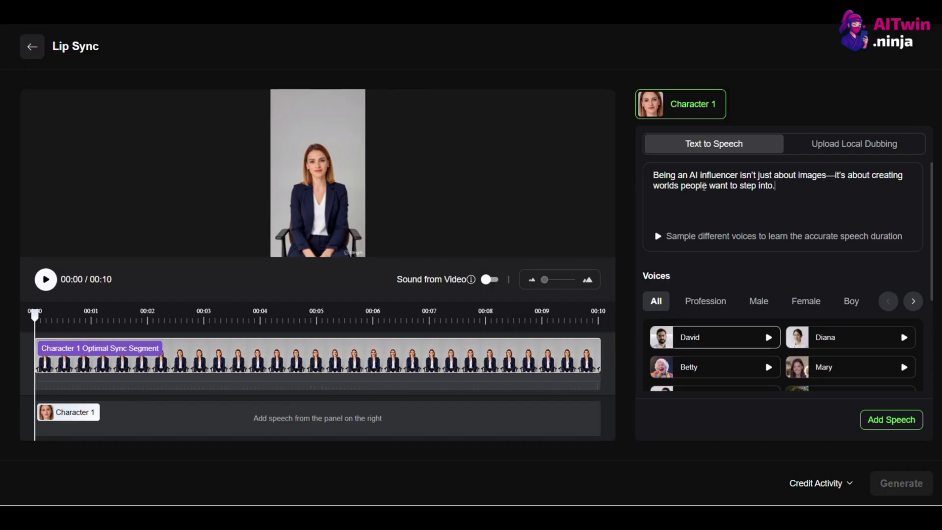
# Browse the voice categories and choose Diana as the speaking voice.
pyautogui.scroll(-1, 760, 236)
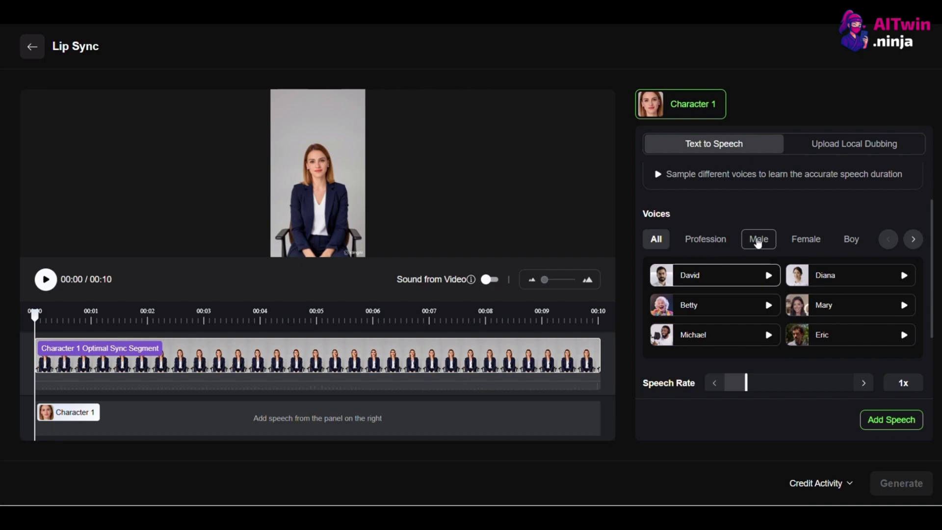
pyautogui.click(758, 242)
pyautogui.click(797, 241)
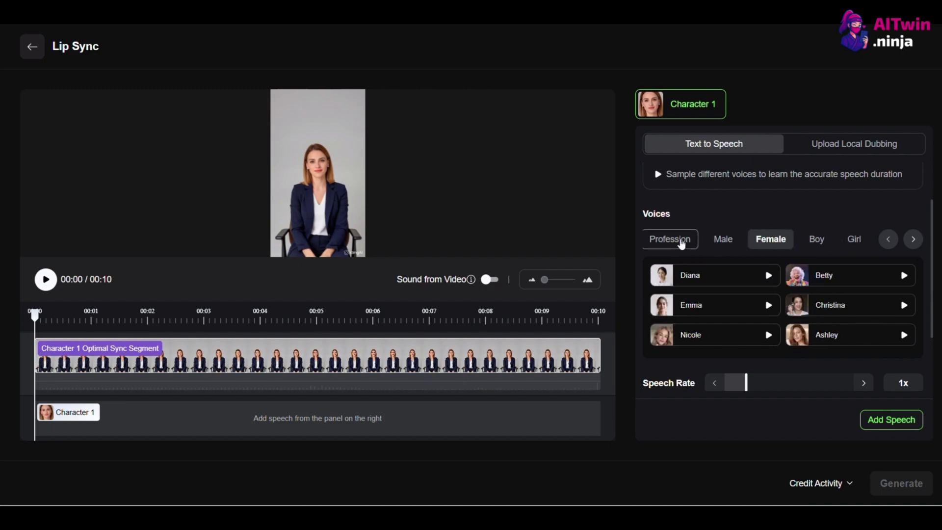
pyautogui.click(681, 244)
pyautogui.click(889, 240)
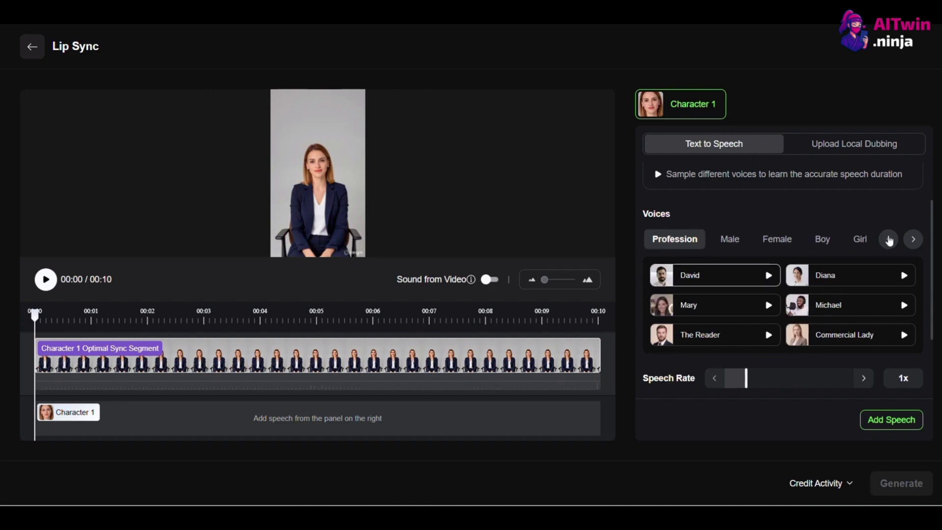
pyautogui.click(654, 239)
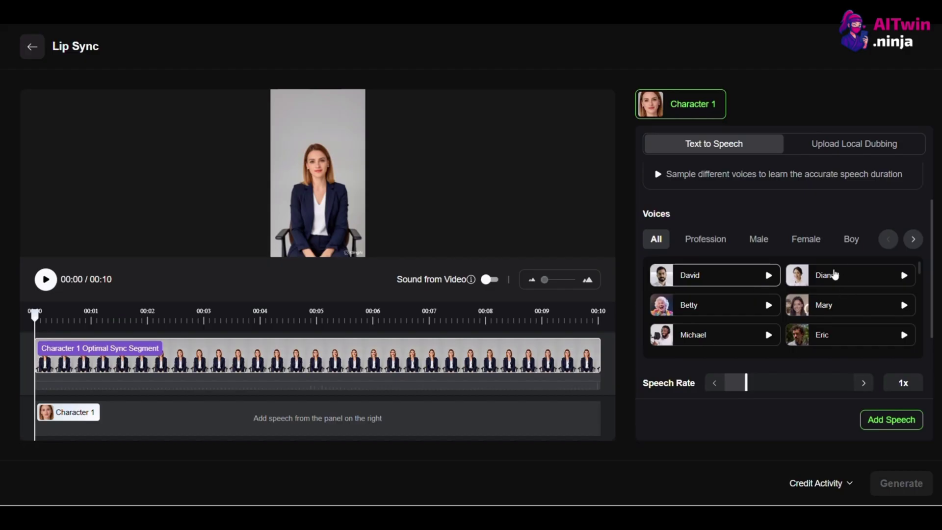
pyautogui.click(835, 275)
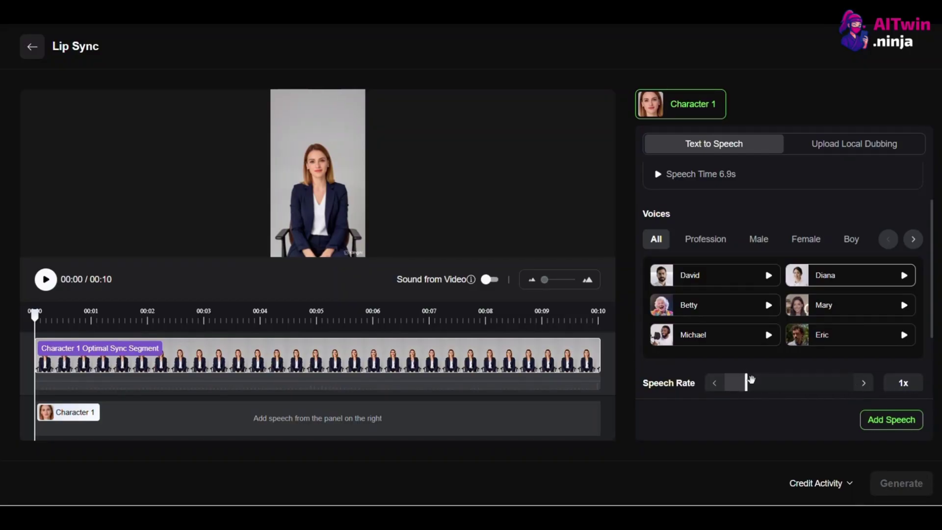
# Lower the speech rate to 0.8x.
pyautogui.moveTo(748, 383); pyautogui.dragTo(729, 396)
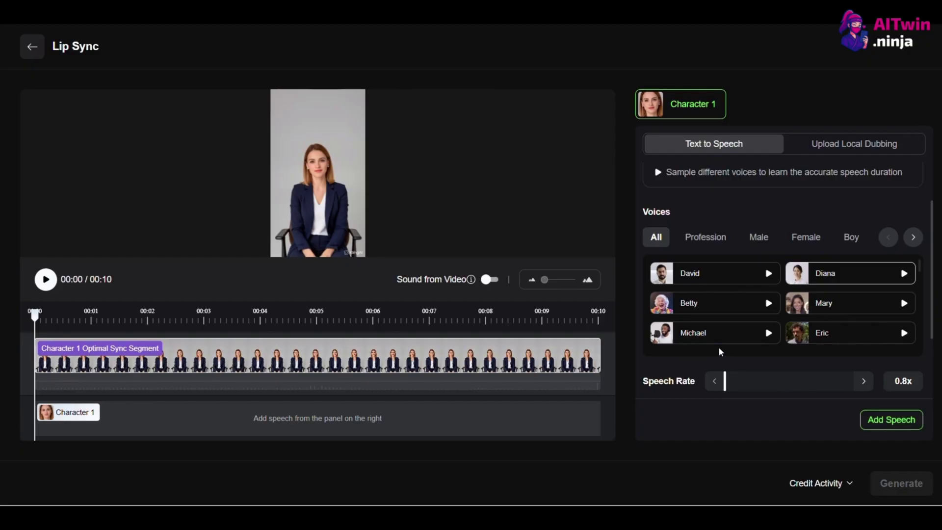
pyautogui.scroll(-1, 719, 351)
pyautogui.scroll(-3, 718, 346)
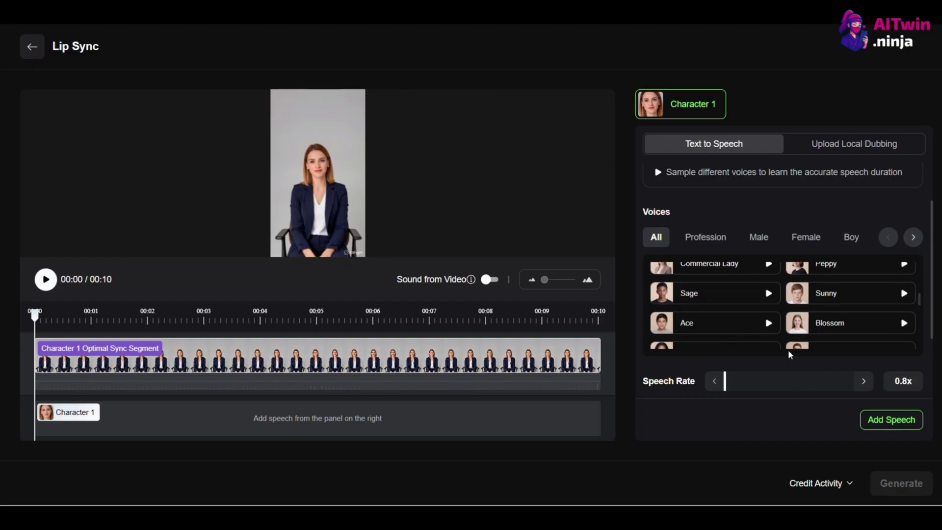
pyautogui.scroll(-3, 796, 361)
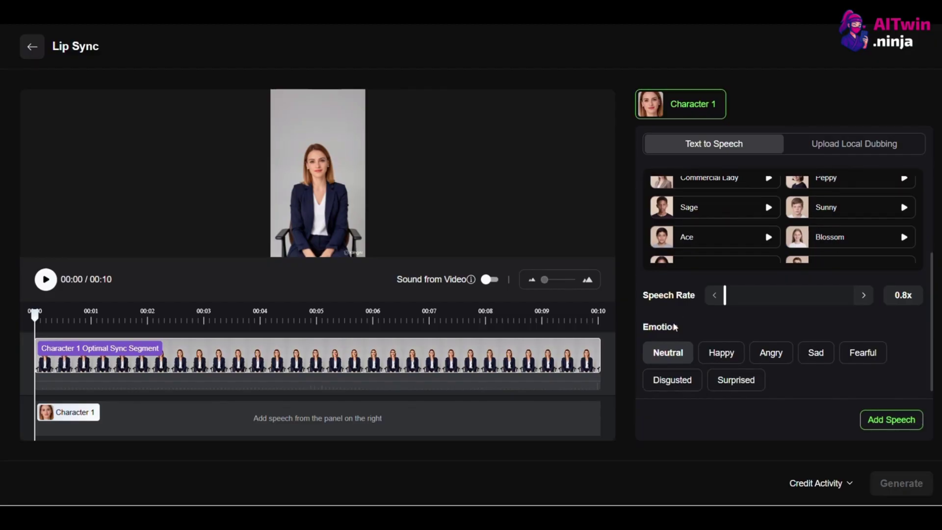
# Set Character 1's speech emotion to Happy.
pyautogui.click(720, 352)
pyautogui.click(815, 353)
pyautogui.click(719, 363)
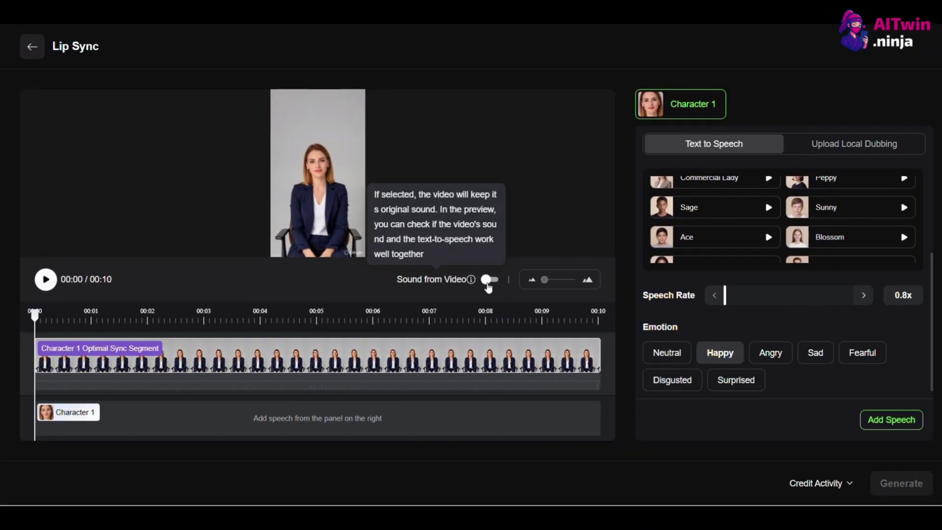
pyautogui.click(492, 280)
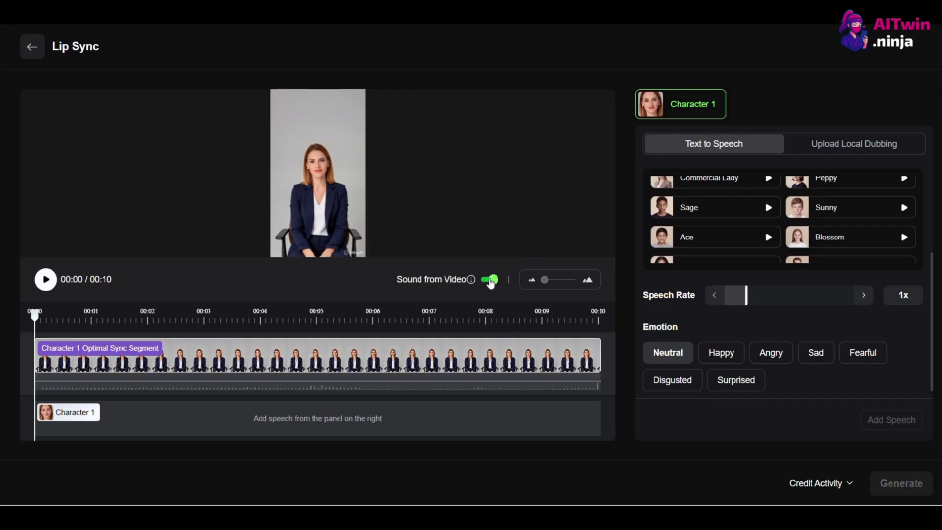
pyautogui.moveTo(747, 299); pyautogui.dragTo(730, 300)
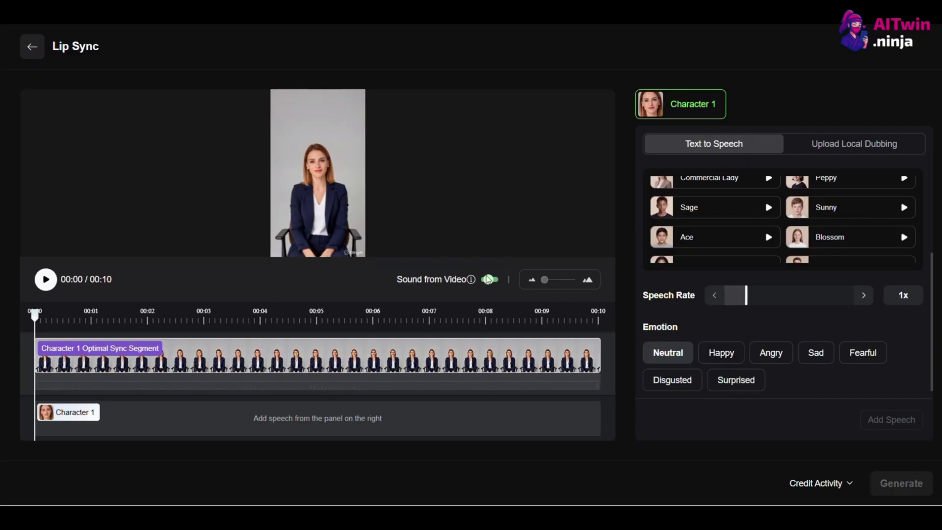
pyautogui.click(485, 280)
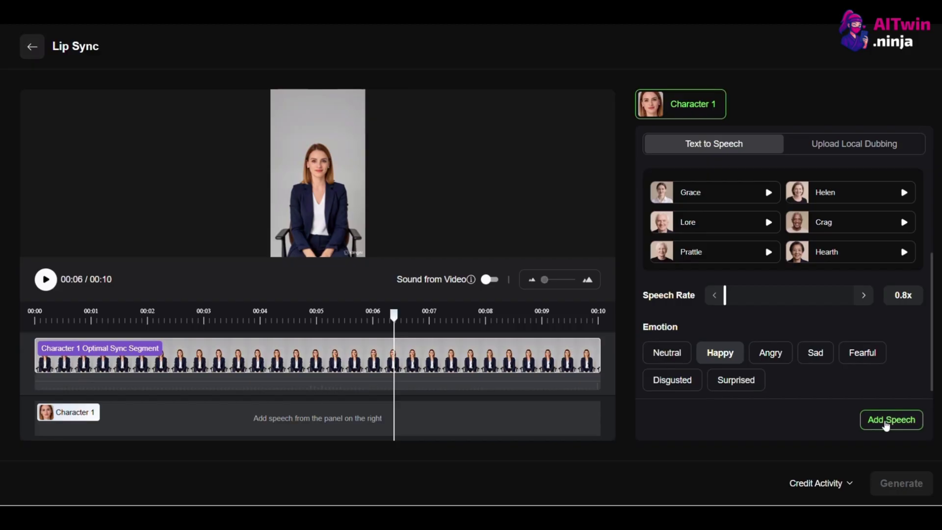
# Add the Happy 0.8x speech clip to Character 1's track and start the preview.
pyautogui.click(890, 420)
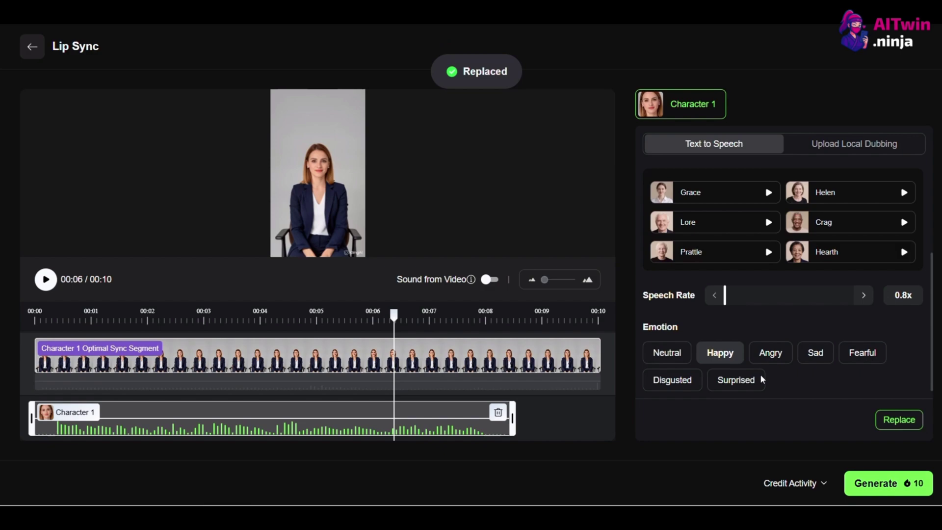
pyautogui.moveTo(182, 422); pyautogui.dragTo(211, 421)
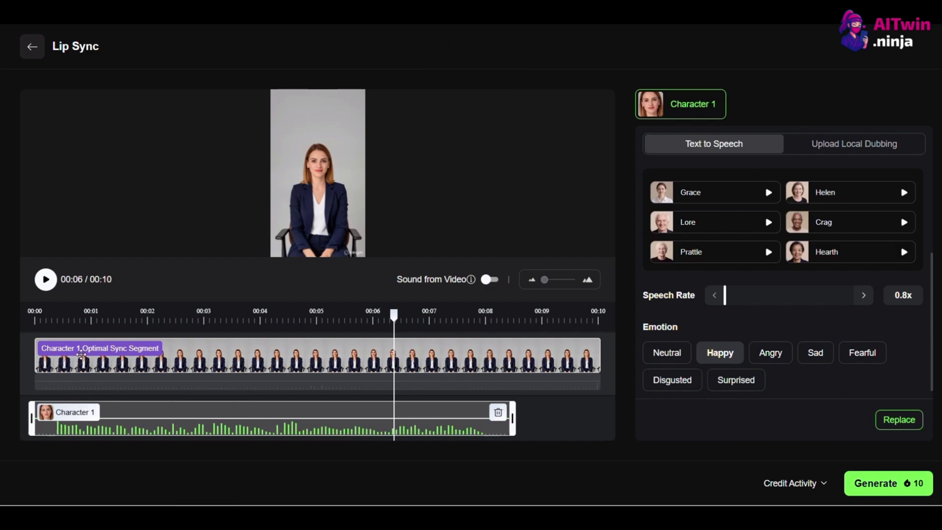
pyautogui.click(80, 350)
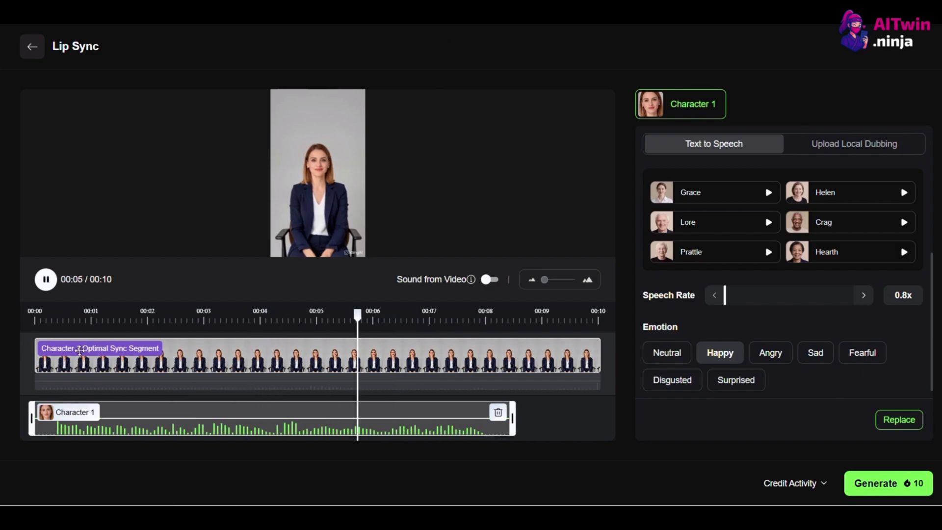
# Try trimming and moving the speech clip, then switch to Upload Local Dubbing.
pyautogui.moveTo(511, 420)
pyautogui.mouseDown()
pyautogui.moveTo(441, 420)
pyautogui.moveTo(513, 419)
pyautogui.mouseUp()
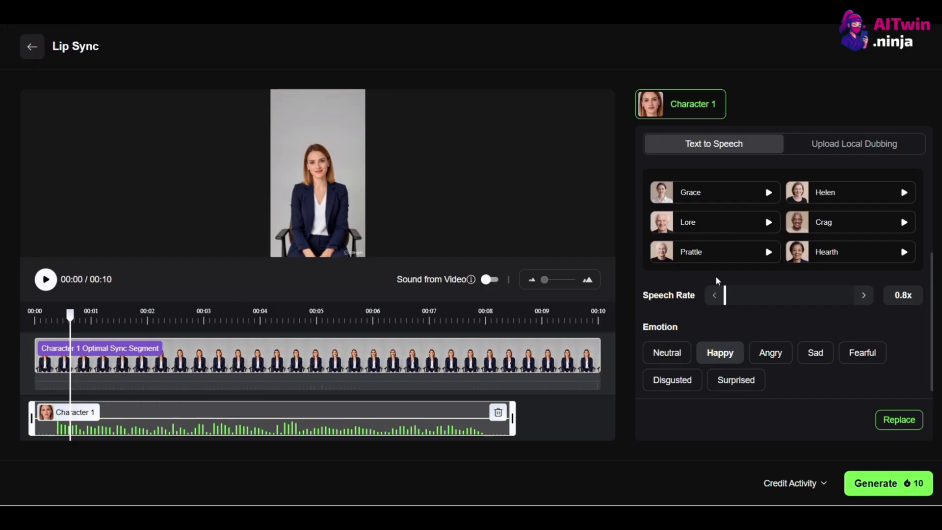
pyautogui.scroll(-2, 721, 265)
pyautogui.scroll(2, 725, 263)
pyautogui.moveTo(229, 427); pyautogui.dragTo(151, 355)
pyautogui.click(845, 146)
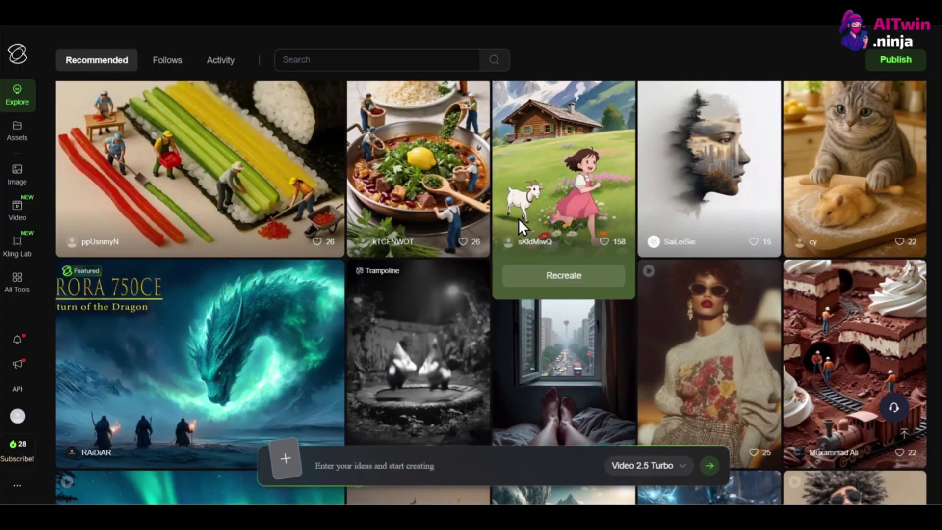
pyautogui.scroll(-5, 518, 219)
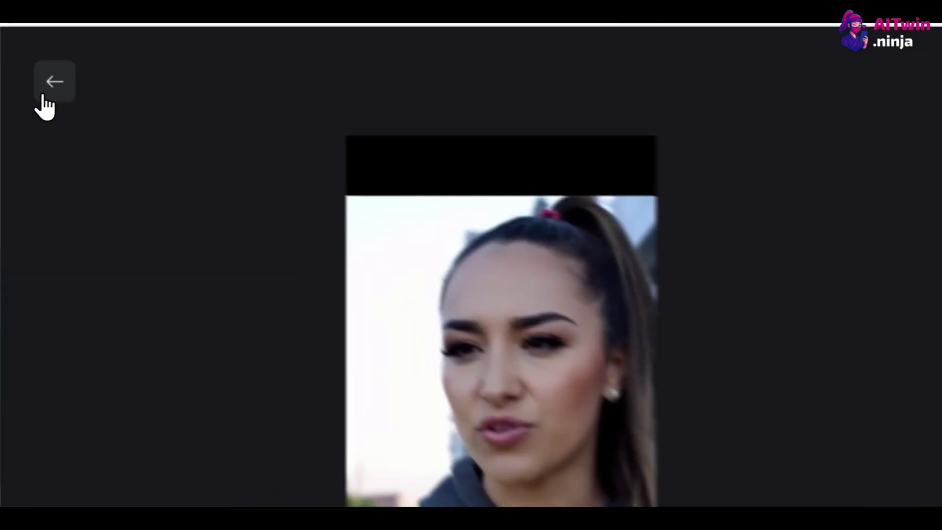
# Return to the 'talking' search results and view the crying woman video's details.
pyautogui.click(31, 59)
pyautogui.scroll(-5, 214, 253)
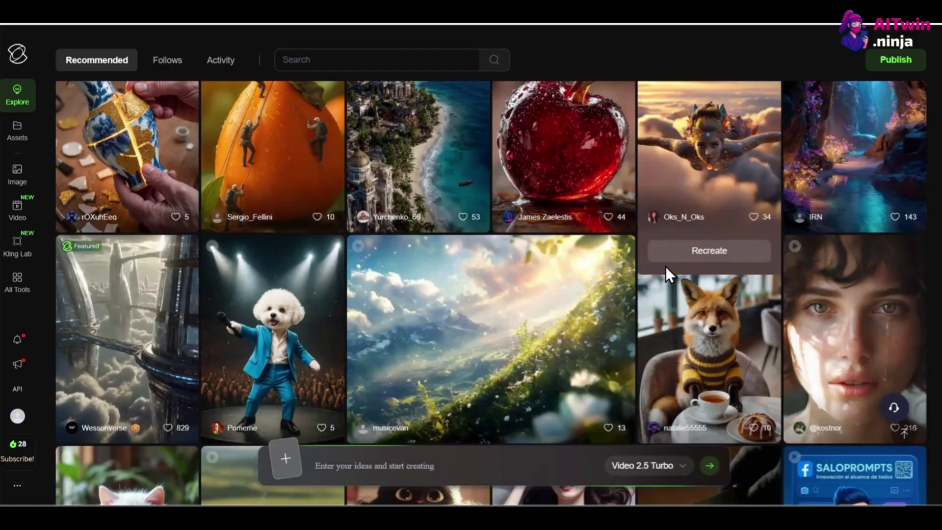
pyautogui.scroll(-4, 646, 269)
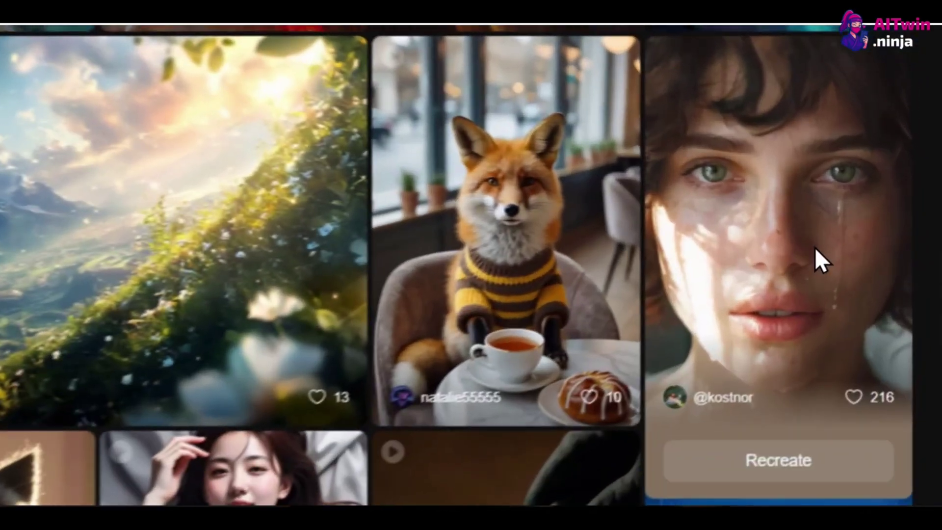
pyautogui.click(874, 196)
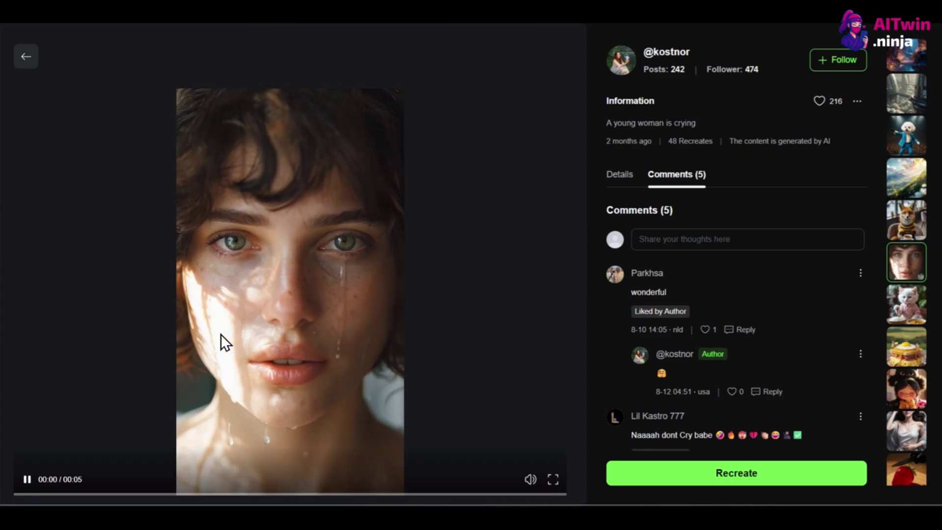
pyautogui.click(26, 56)
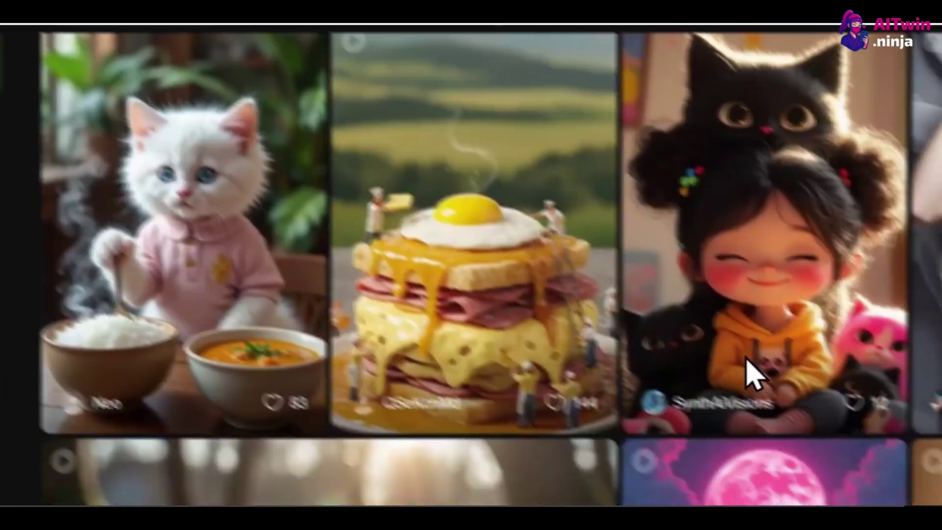
# Open the T-shirt woman's talking video from the Explore gallery.
pyautogui.scroll(-5, 753, 375)
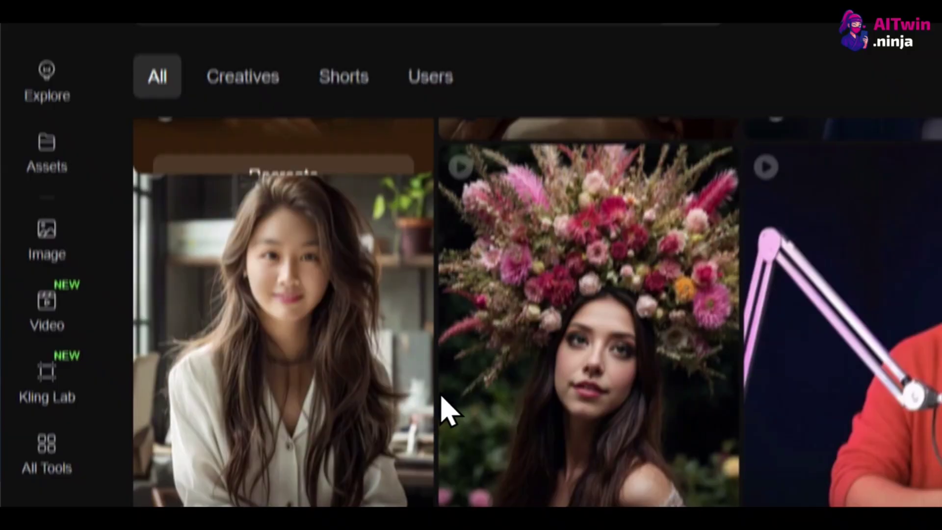
pyautogui.scroll(-7, 420, 290)
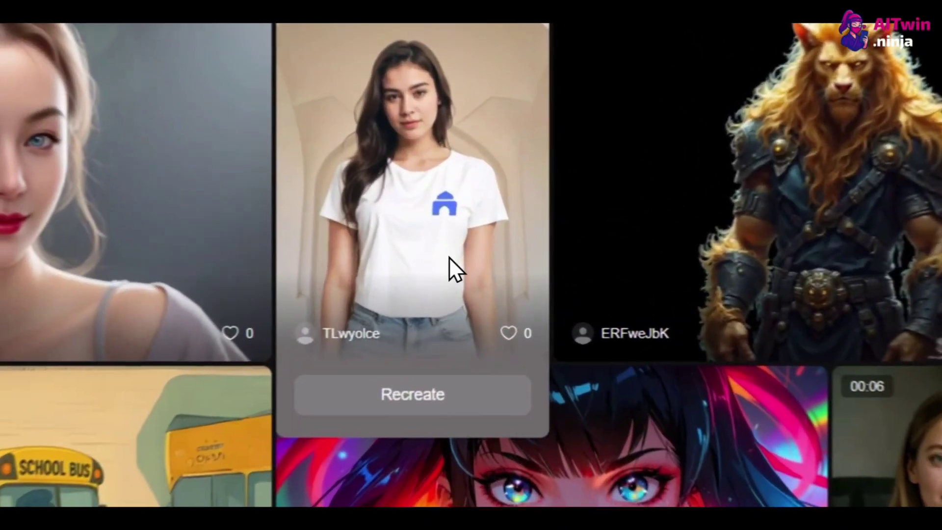
pyautogui.click(449, 257)
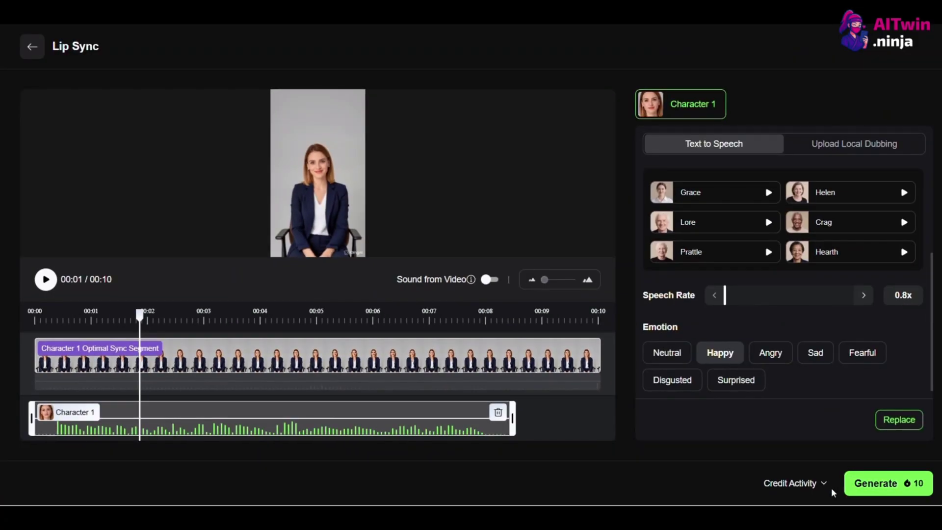
# Generate the lip-sync video using Diana's Happy 0.8x speech and scroll up to the new result.
pyautogui.click(892, 485)
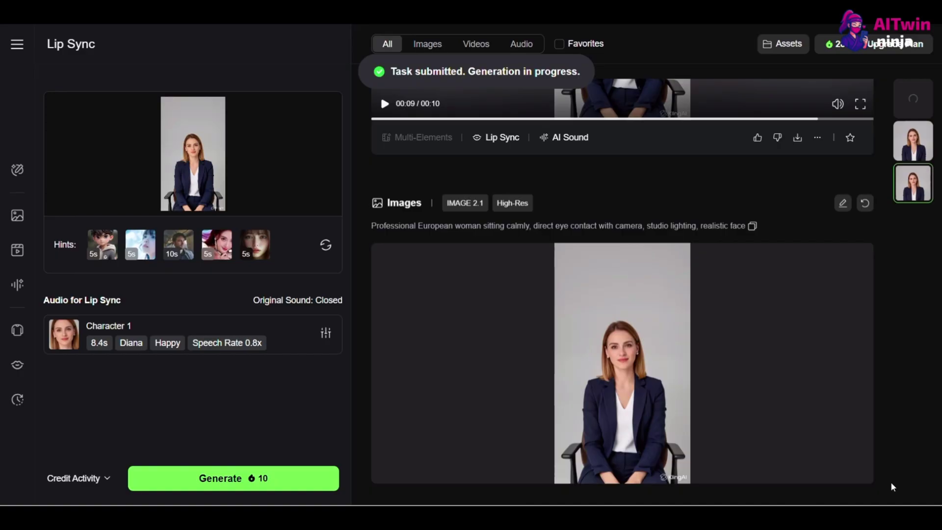
pyautogui.scroll(5, 633, 336)
pyautogui.scroll(5, 632, 338)
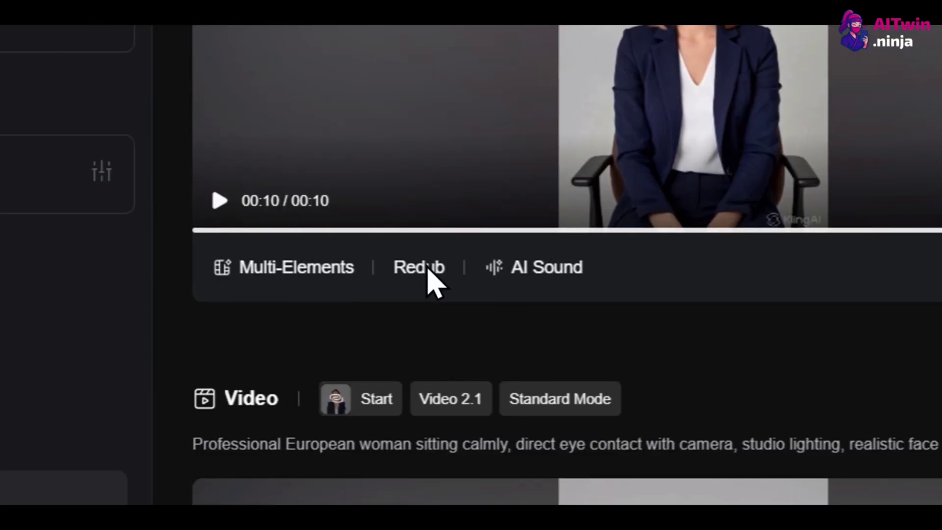
# Redub the result with Character 1's speech at 0.8x rate and Neutral emotion.
pyautogui.click(484, 366)
pyautogui.scroll(-2, 731, 375)
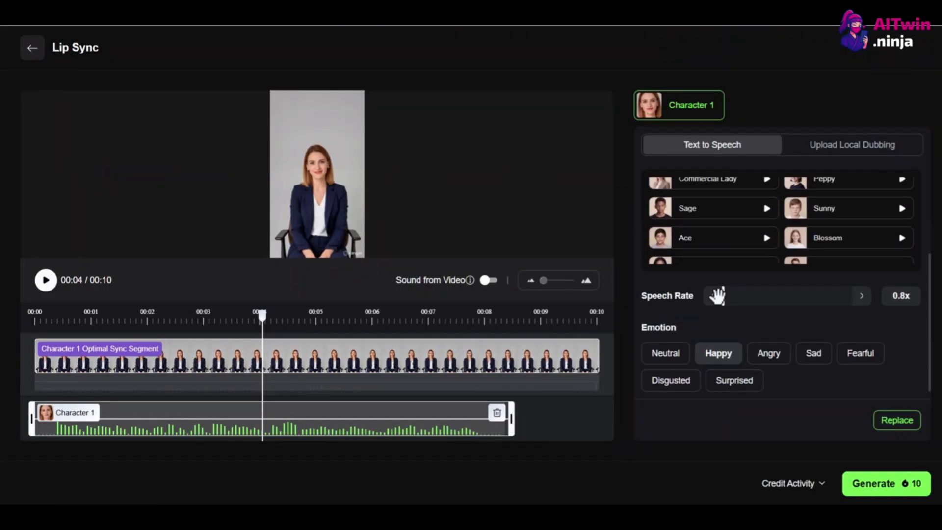
pyautogui.moveTo(723, 298); pyautogui.dragTo(741, 305)
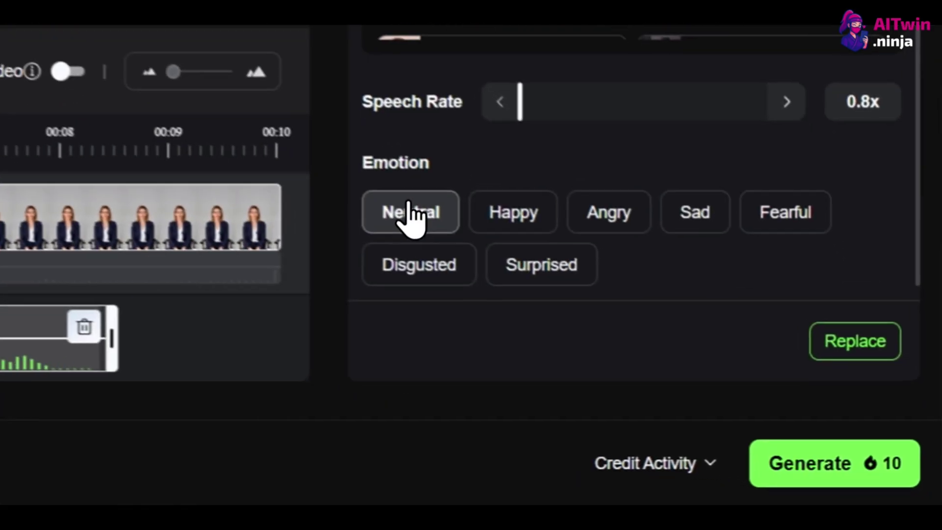
pyautogui.click(667, 360)
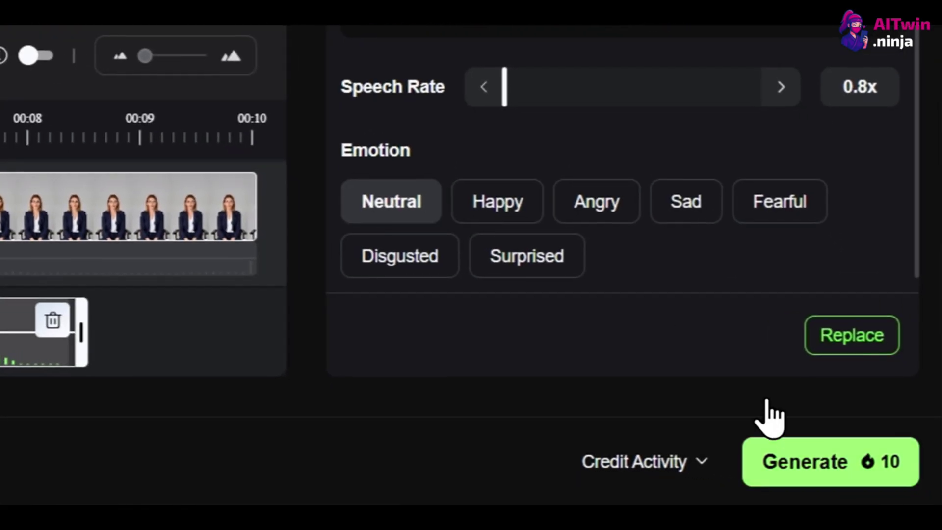